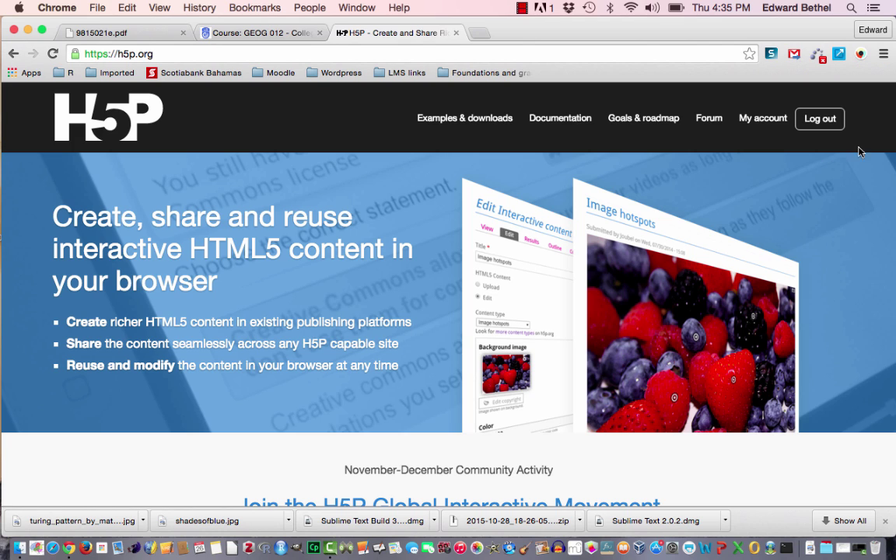
# Open the Junkanoo Frame Dancer Costume item from the account's own content on H5P.
pyautogui.click(765, 123)
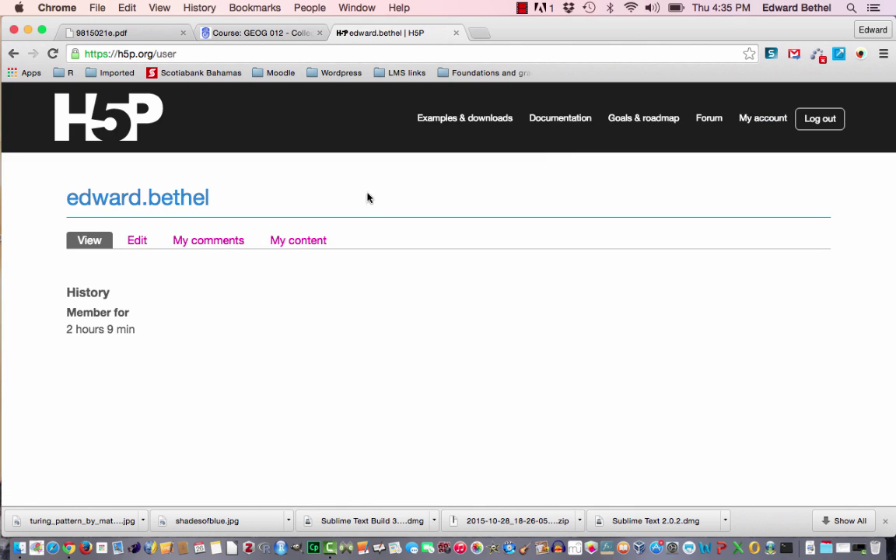
pyautogui.click(294, 243)
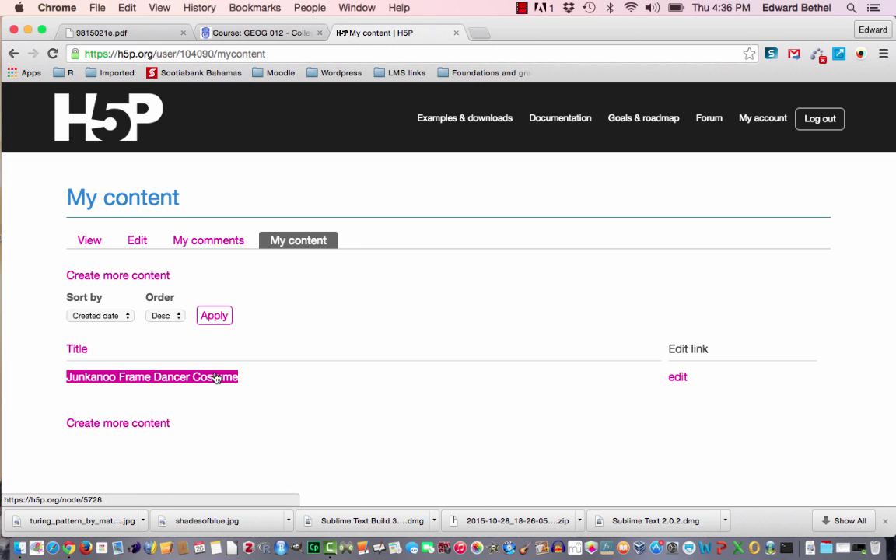
pyautogui.click(216, 378)
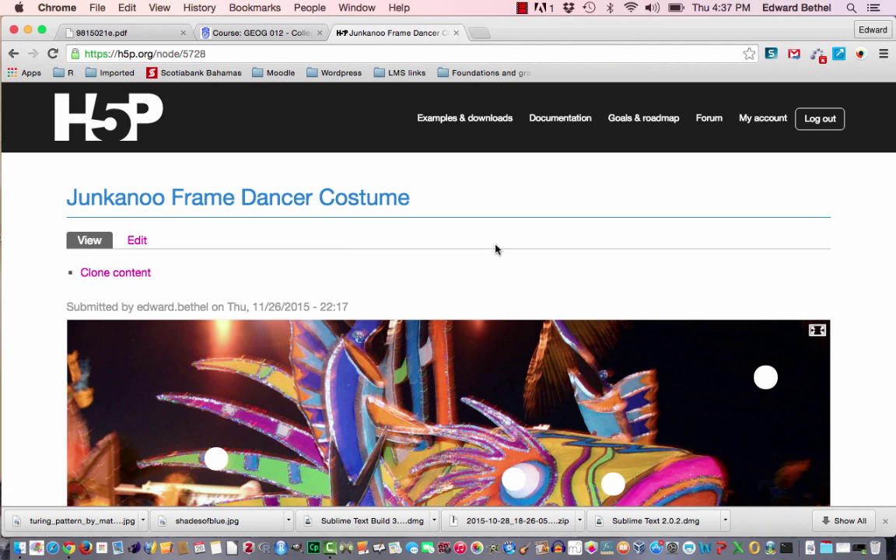
# Look over the costume image and view its Molded cardboard hotspot, closing the hotspot text again.
pyautogui.scroll(-2, 629, 256)
pyautogui.scroll(2, 629, 257)
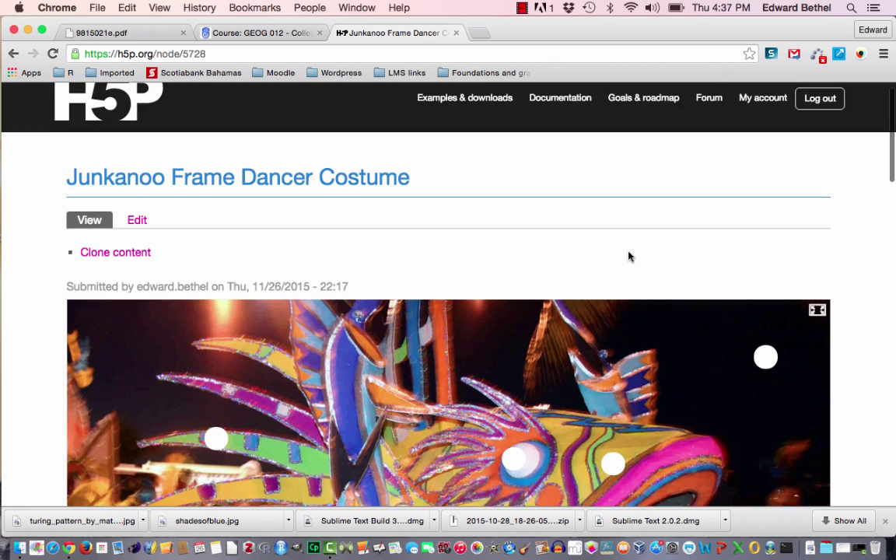
pyautogui.scroll(-5, 629, 257)
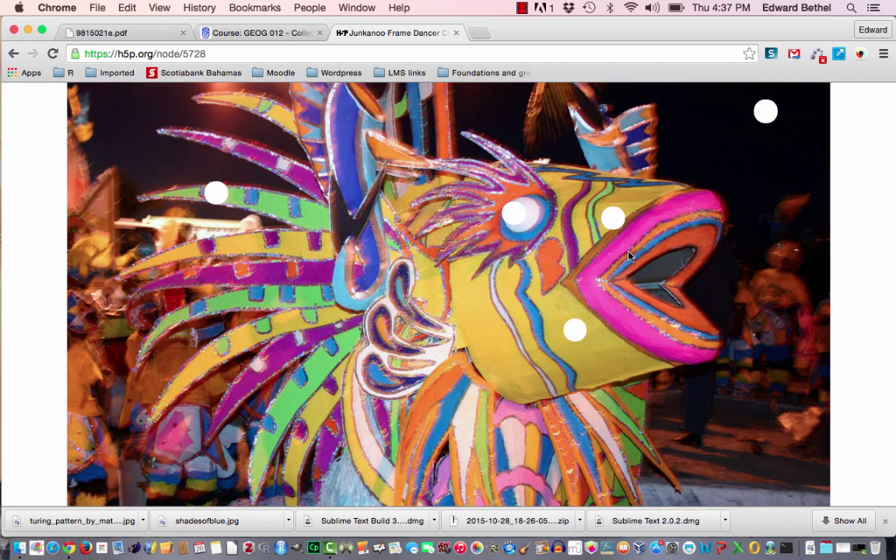
pyautogui.scroll(-2, 630, 257)
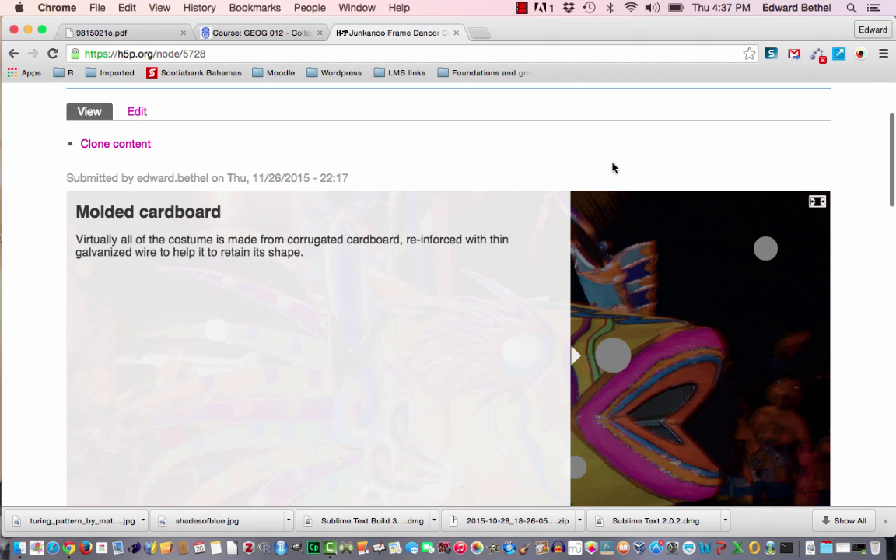
pyautogui.click(630, 218)
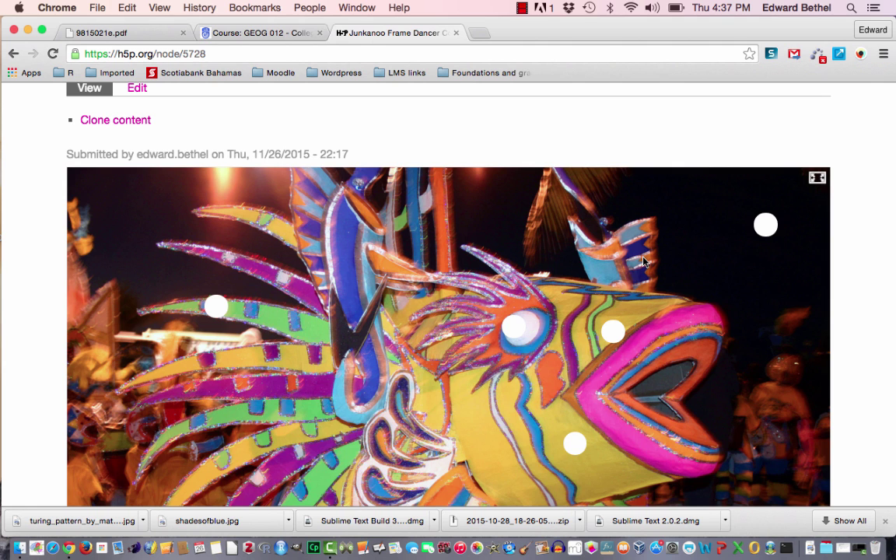
# Copy the costume content's embed code at its 1090 × 751 px size and close the H5P page.
pyautogui.scroll(-8, 642, 262)
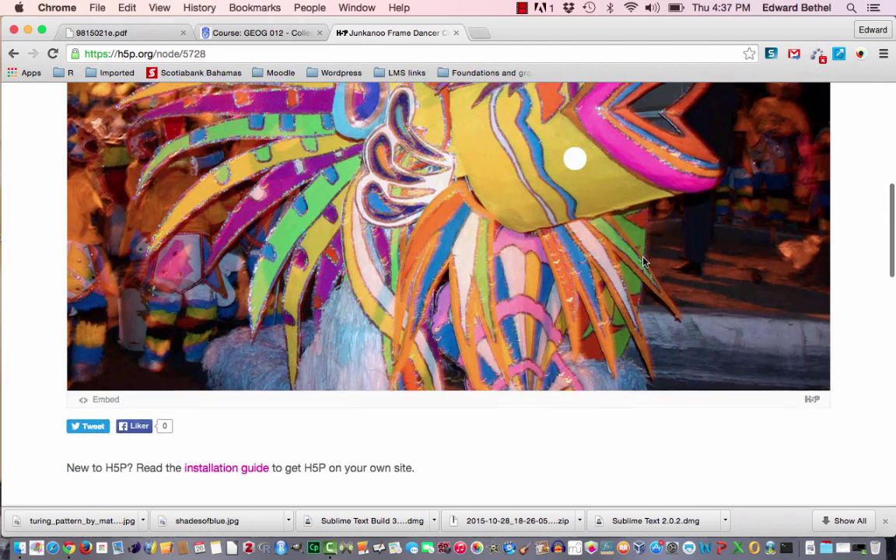
pyautogui.scroll(-1, 643, 262)
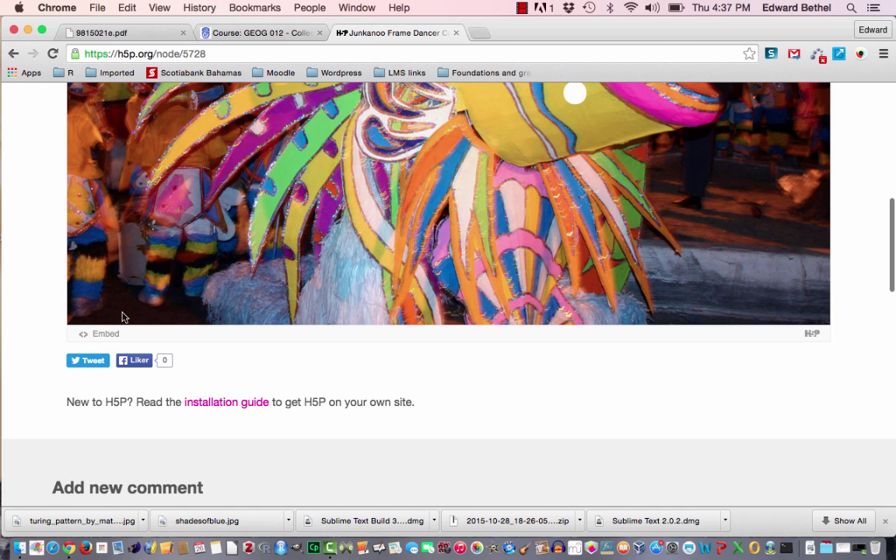
pyautogui.click(106, 334)
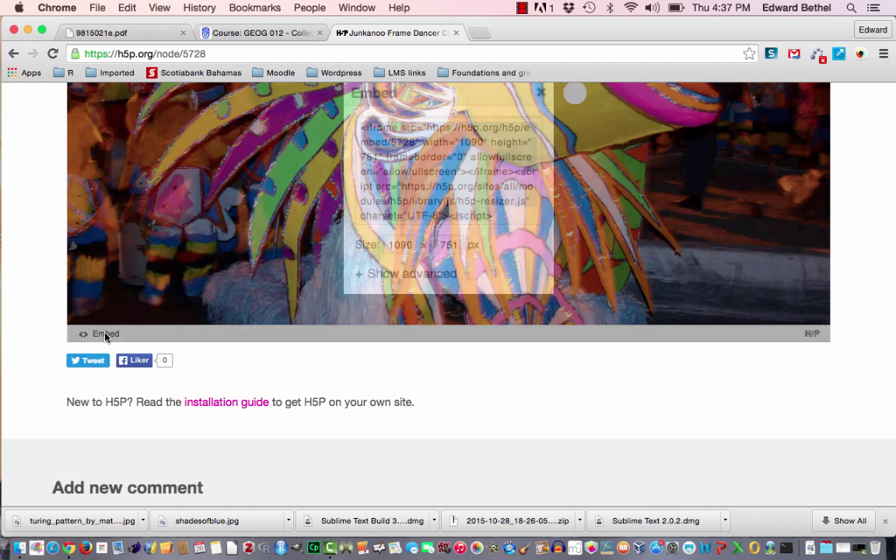
pyautogui.scroll(4, 478, 252)
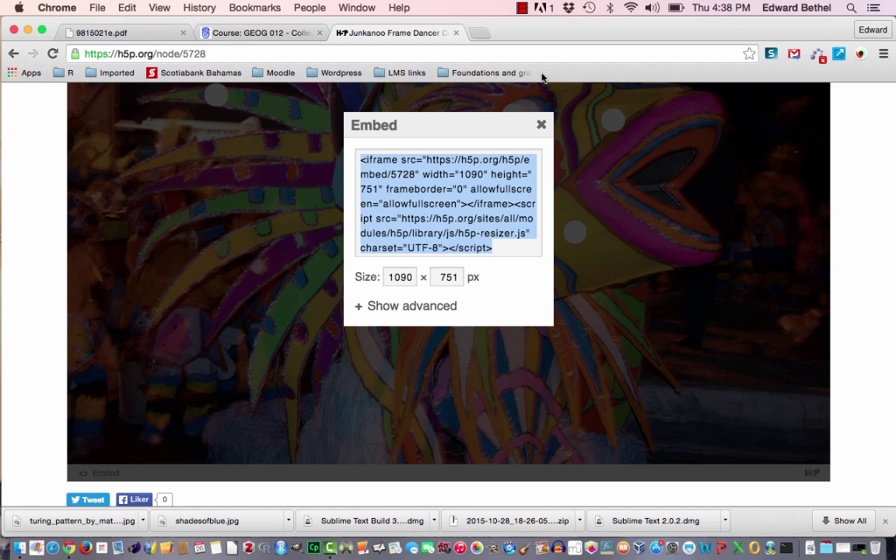
pyautogui.click(456, 33)
pyautogui.click(457, 33)
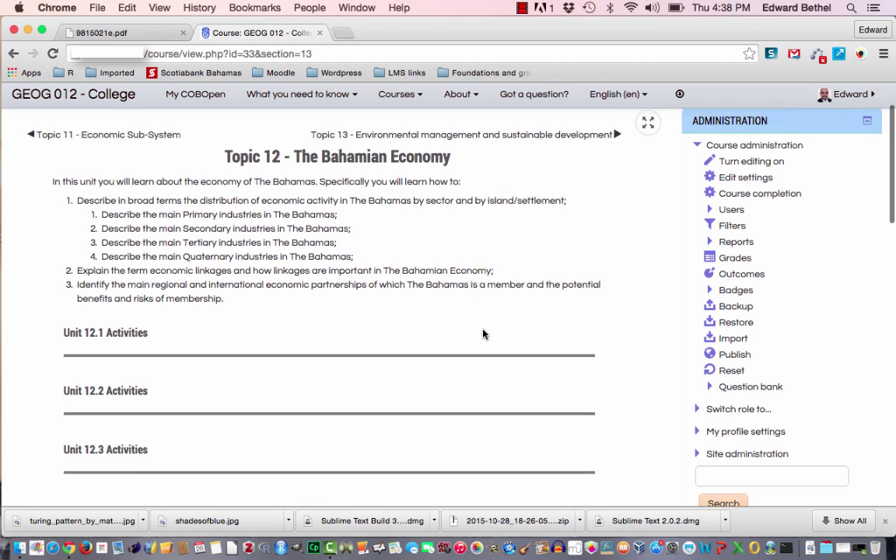
# Turn on course editing and start adding a Page resource to Topic 12 - The Bahamian Economy.
pyautogui.scroll(1, 483, 330)
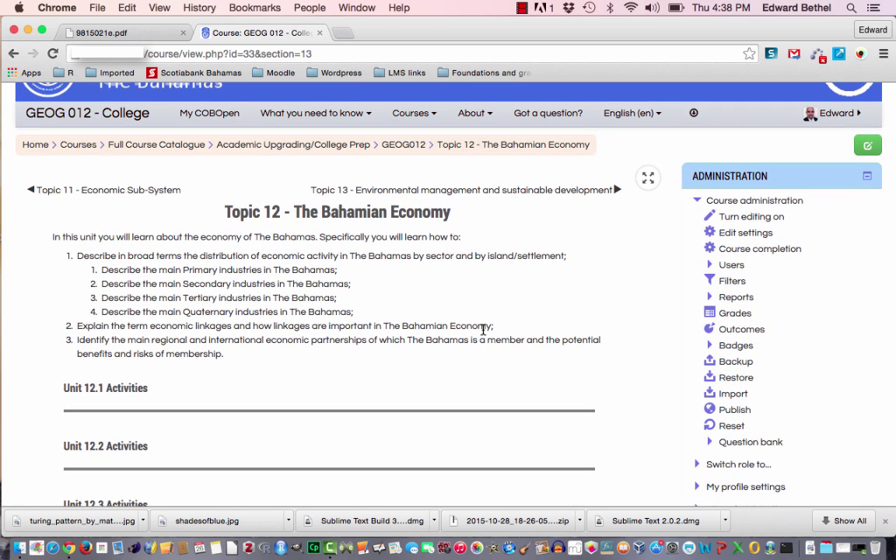
pyautogui.click(868, 149)
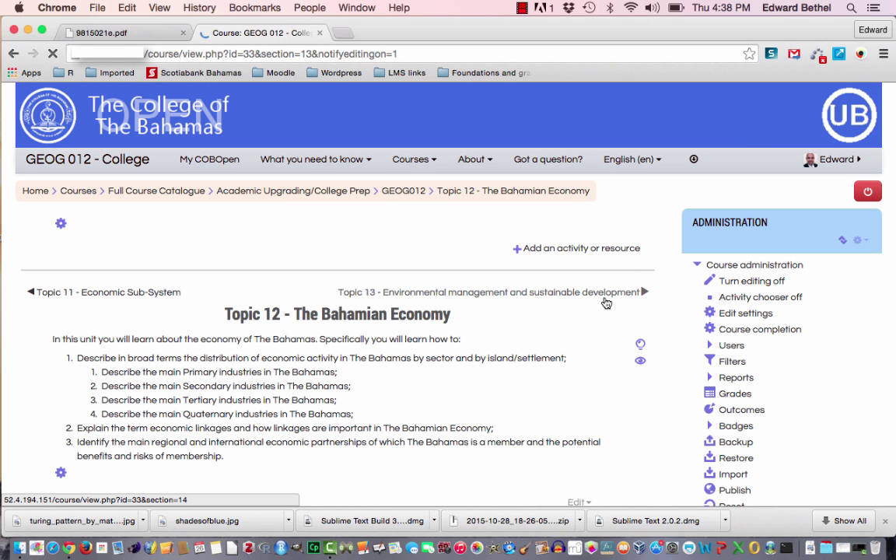
pyautogui.scroll(-5, 606, 303)
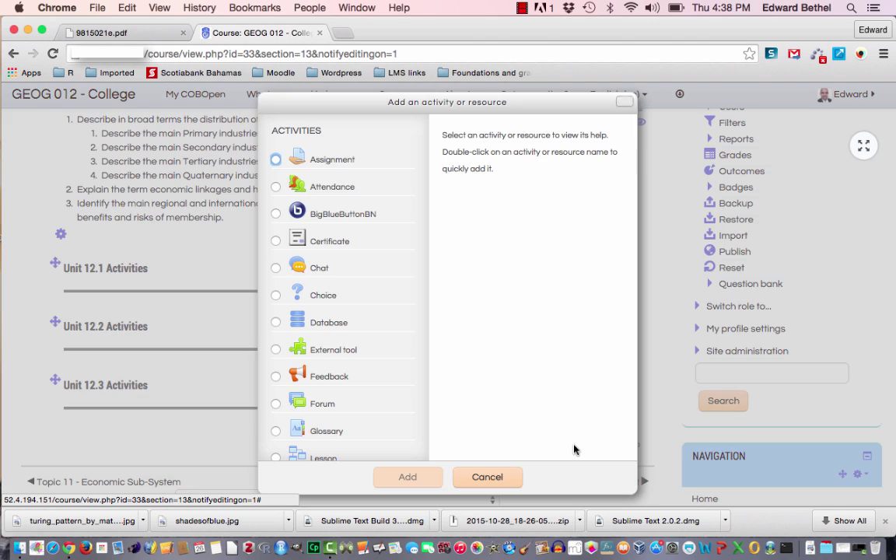
pyautogui.click(575, 449)
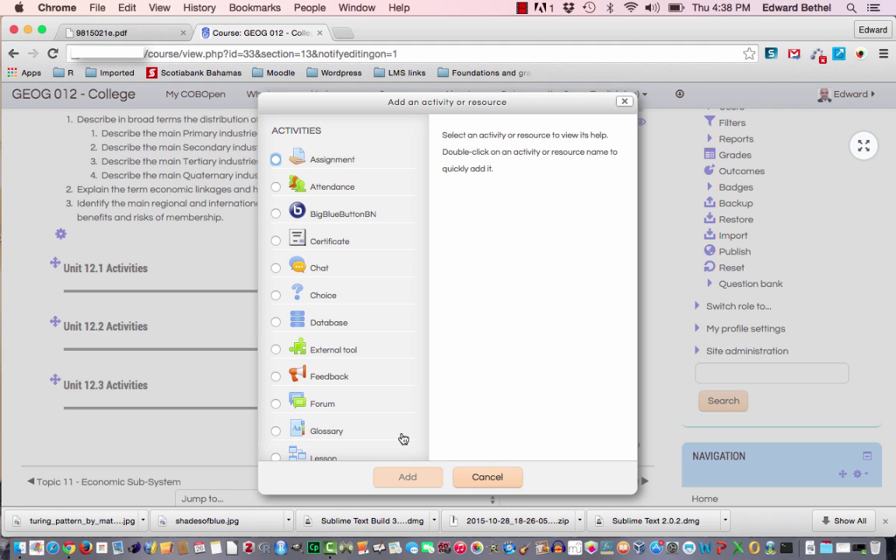
pyautogui.scroll(-10, 402, 436)
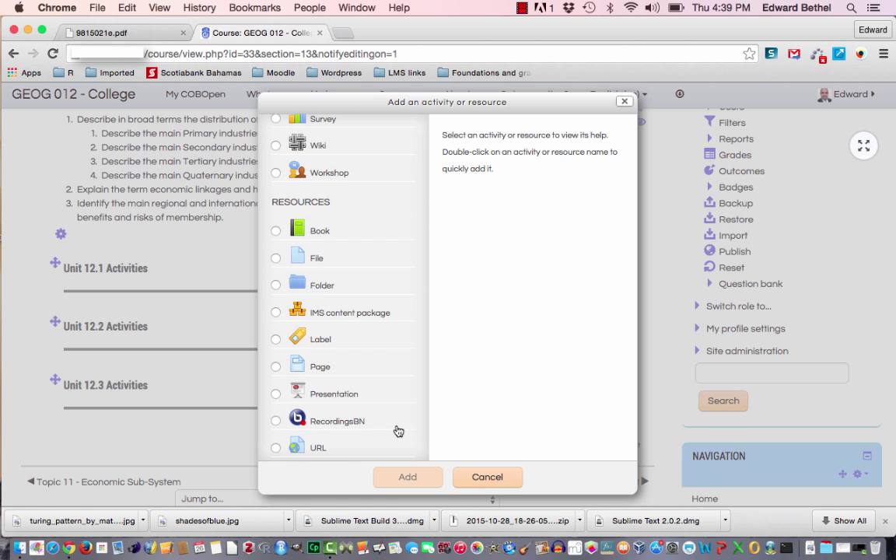
pyautogui.click(277, 367)
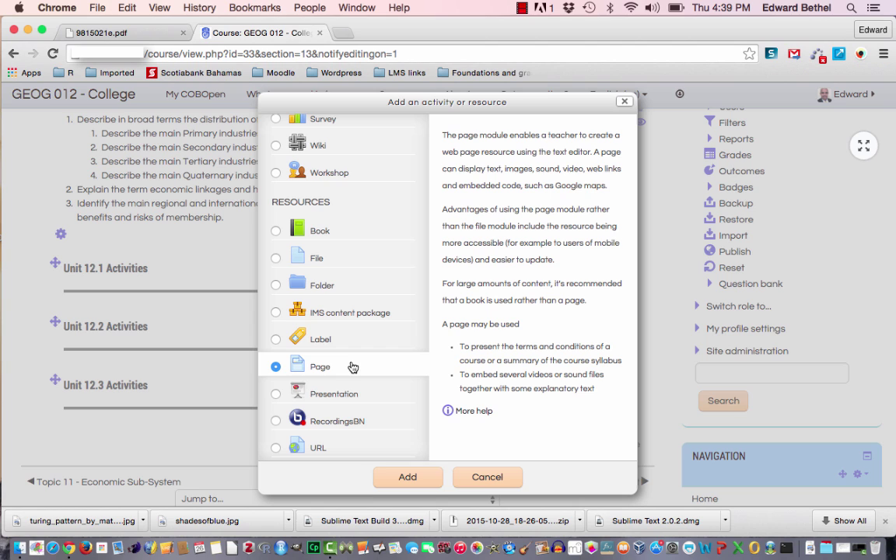
pyautogui.click(425, 479)
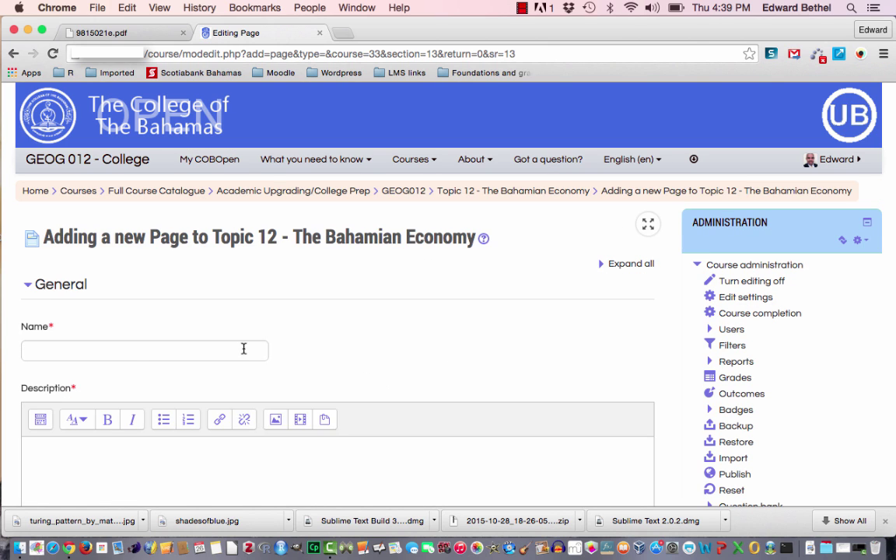
# Name the page "Junkanoo Dancer" and describe it as "This hotspot content explains how junkanoo costumes are built.".
pyautogui.click(268, 325)
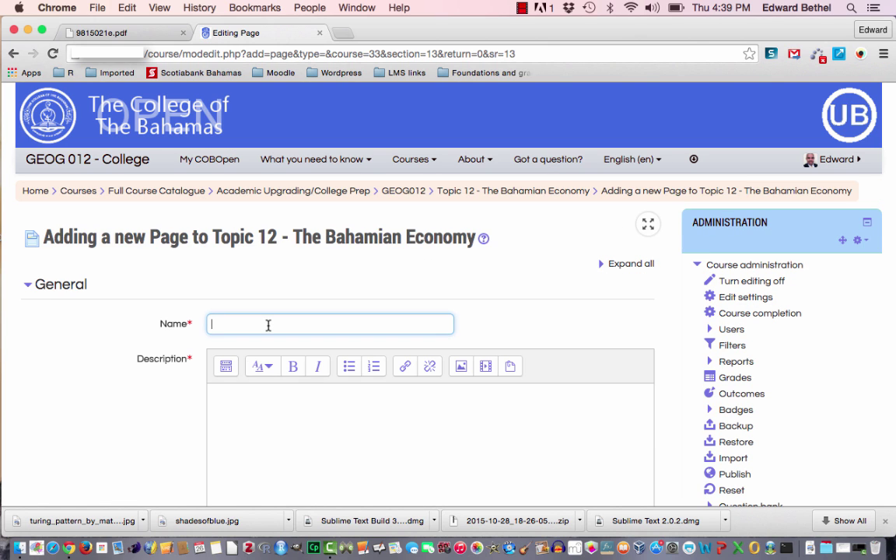
pyautogui.write('Junkanoo Dancer')
pyautogui.click(251, 404)
pyautogui.write('This hotspot content explains how junkanoo costumes are built.')
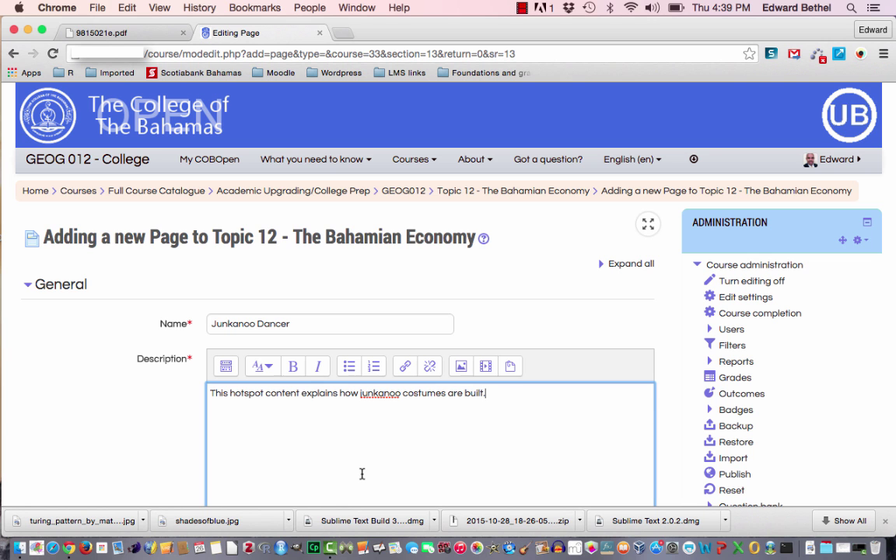
# Insert the copied H5P embed code, iframe and resizer script, into the page content's HTML source.
pyautogui.scroll(-5, 362, 473)
pyautogui.scroll(-7, 362, 474)
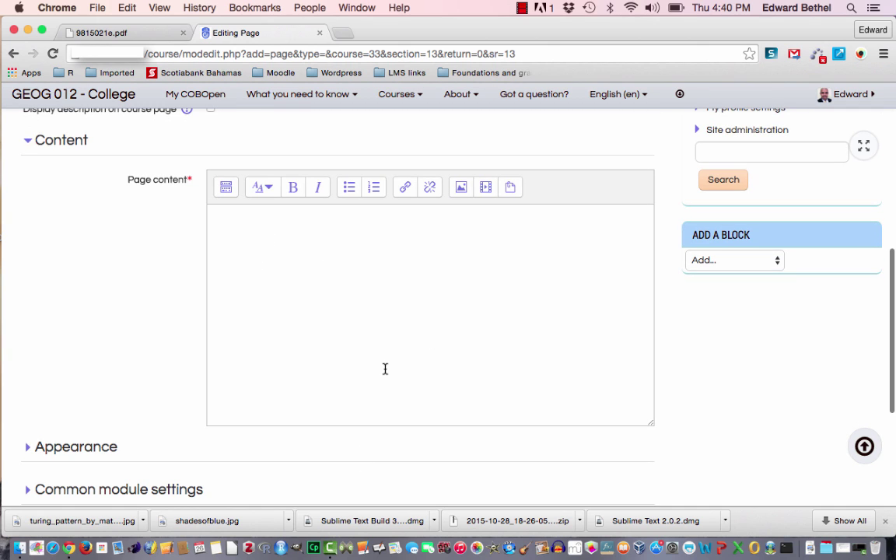
pyautogui.click(227, 190)
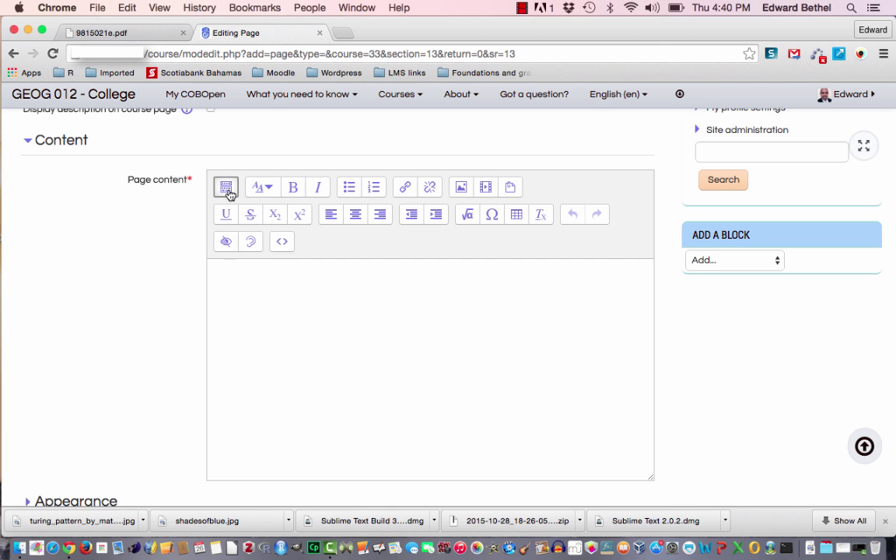
pyautogui.click(283, 243)
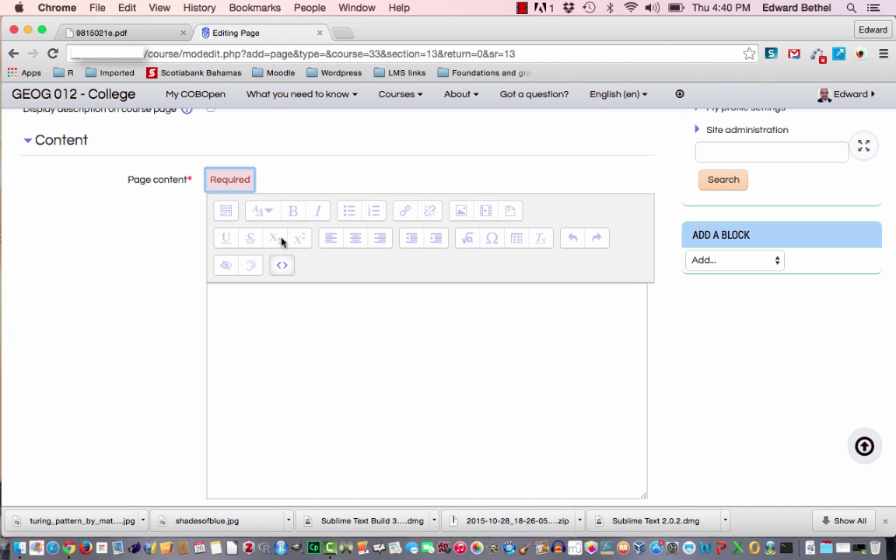
pyautogui.click(307, 312)
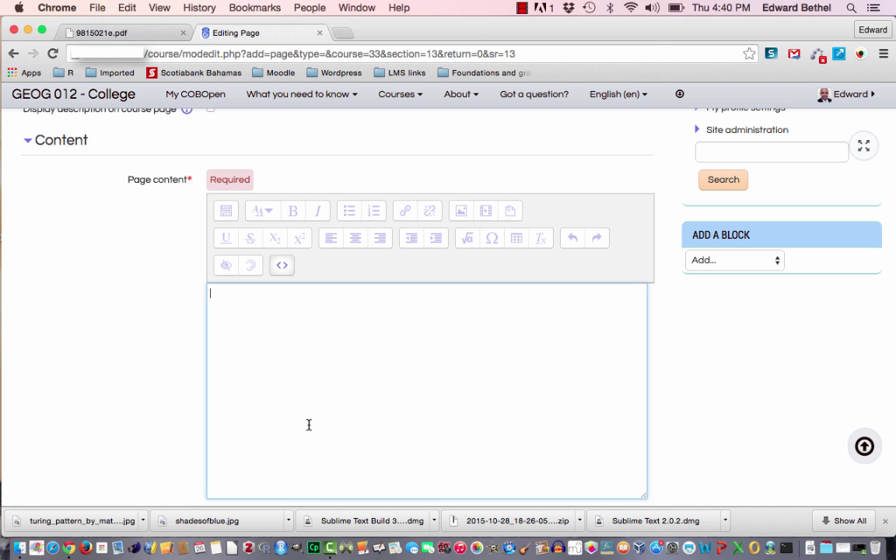
pyautogui.write('<iframe src="https://h5p.org/h5p/embed/5728" width="1090" height="751" frameborder="0" allowfullscreen="allowfullscreen"></iframe><script src="https://h5p.org/sites/all/modules/h5p/library/js/h5p-resizer.js" charset="UTF-8"></script>')
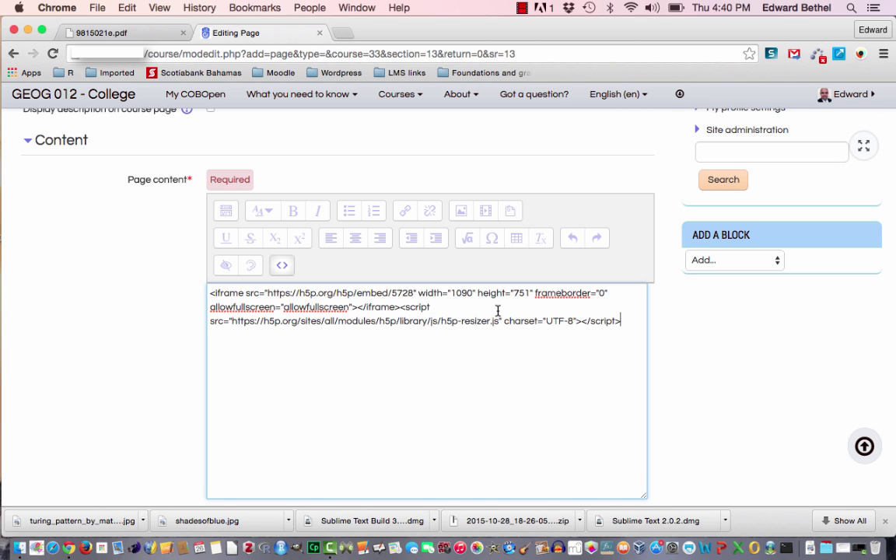
pyautogui.click(619, 323)
# Return the page content from HTML source to the visual view and test the High tech materials hotspot.
pyautogui.scroll(-5, 133, 349)
pyautogui.scroll(6, 133, 349)
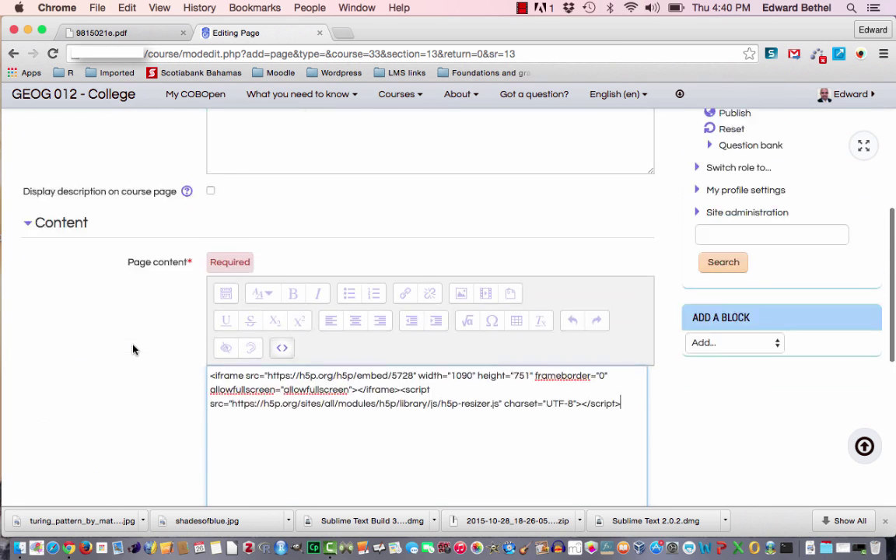
pyautogui.scroll(-3, 133, 350)
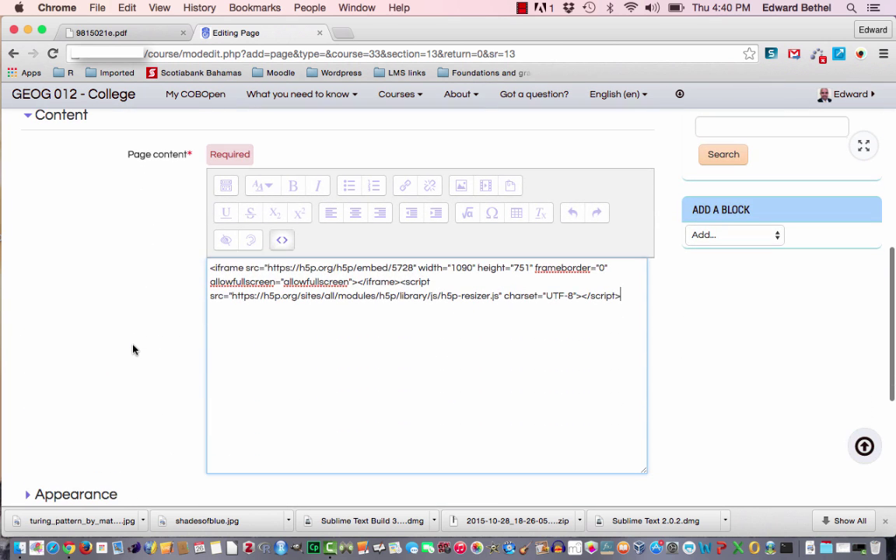
pyautogui.click(284, 245)
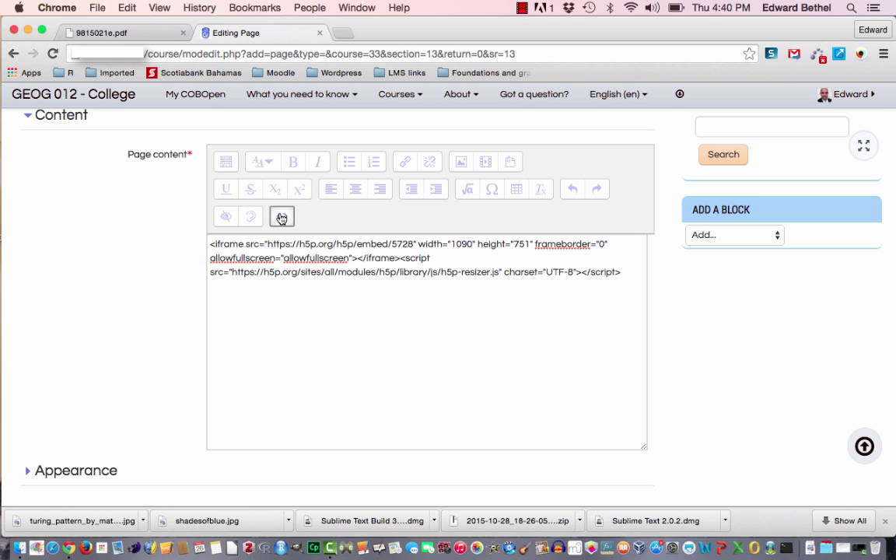
pyautogui.click(281, 217)
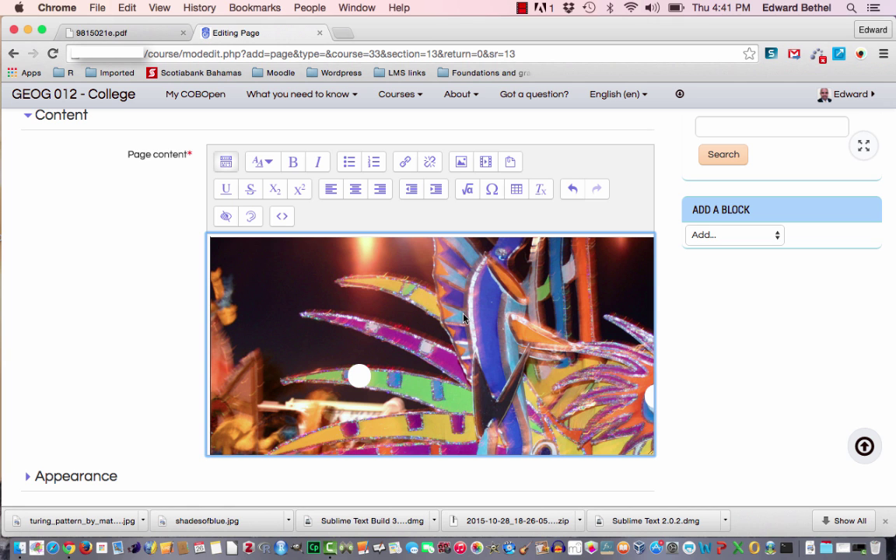
pyautogui.click(361, 381)
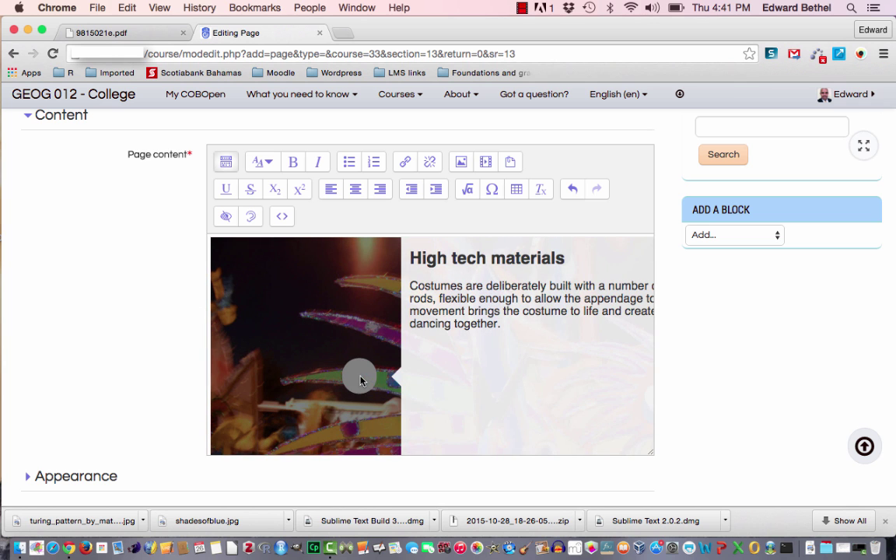
pyautogui.click(360, 379)
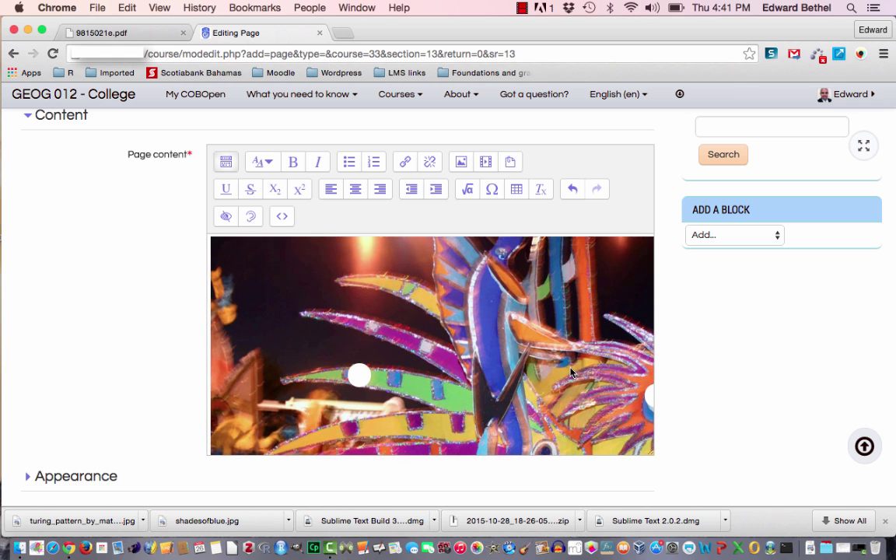
# Save and display the Junkanoo Dancer page, look over the embedded image and check its Molded cardboard hotspot.
pyautogui.scroll(-5, 76, 414)
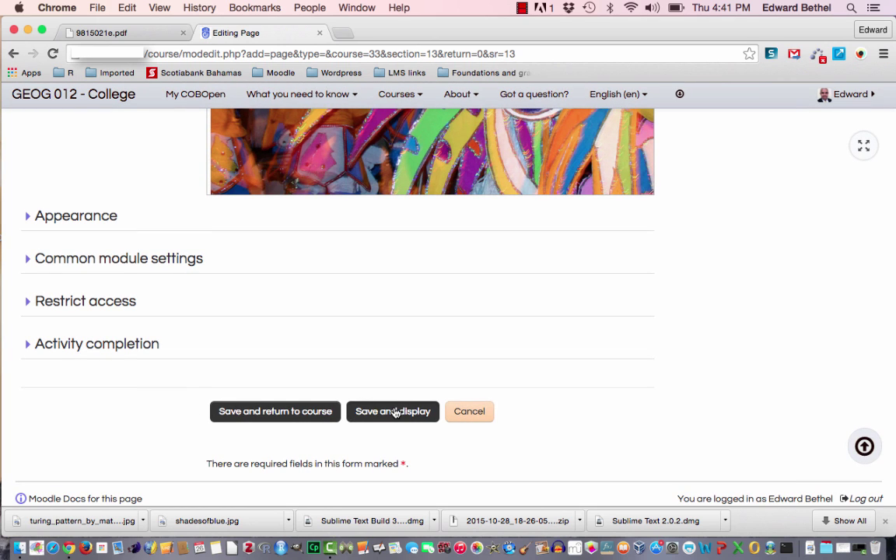
pyautogui.click(396, 413)
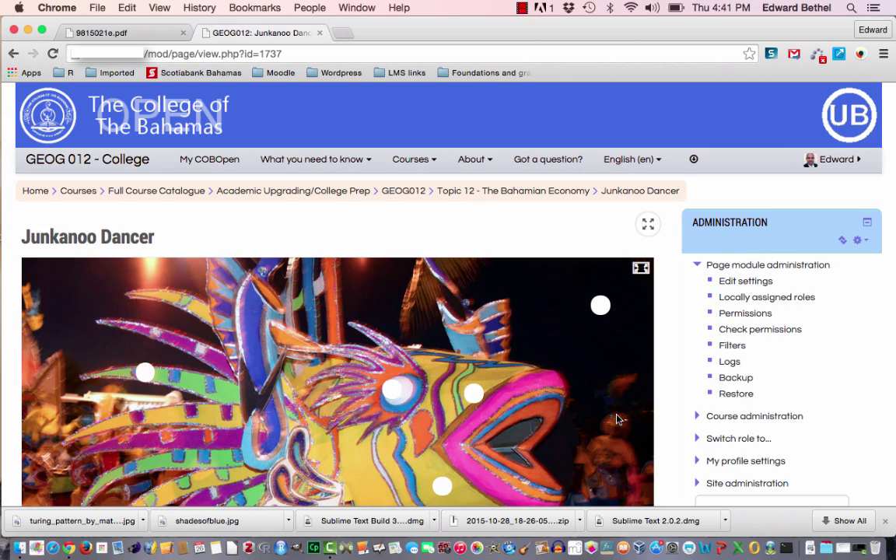
pyautogui.scroll(-5, 616, 418)
pyautogui.scroll(-1, 616, 418)
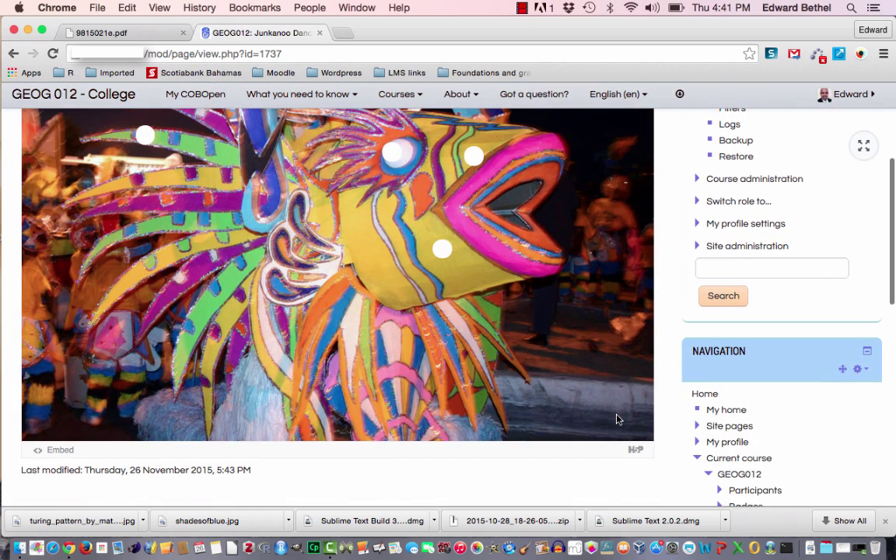
pyautogui.scroll(-1, 617, 419)
pyautogui.scroll(4, 616, 418)
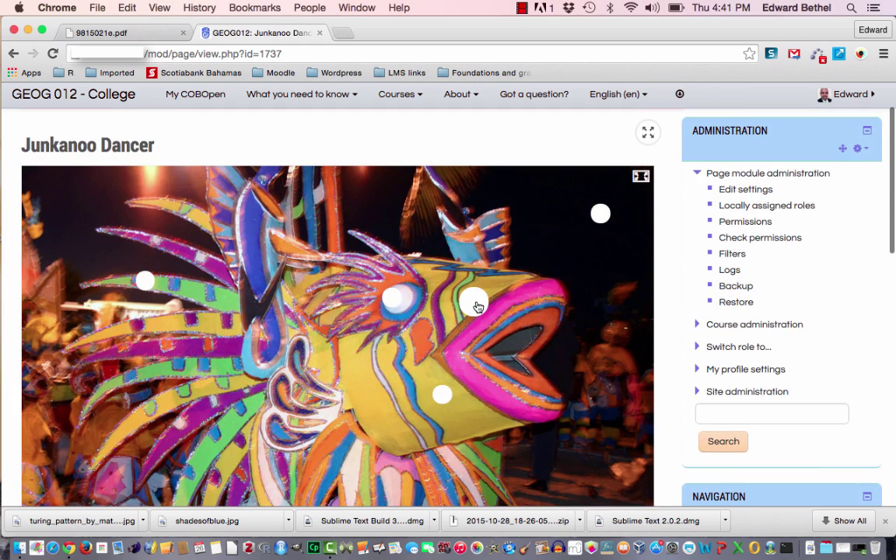
pyautogui.moveTo(476, 304)
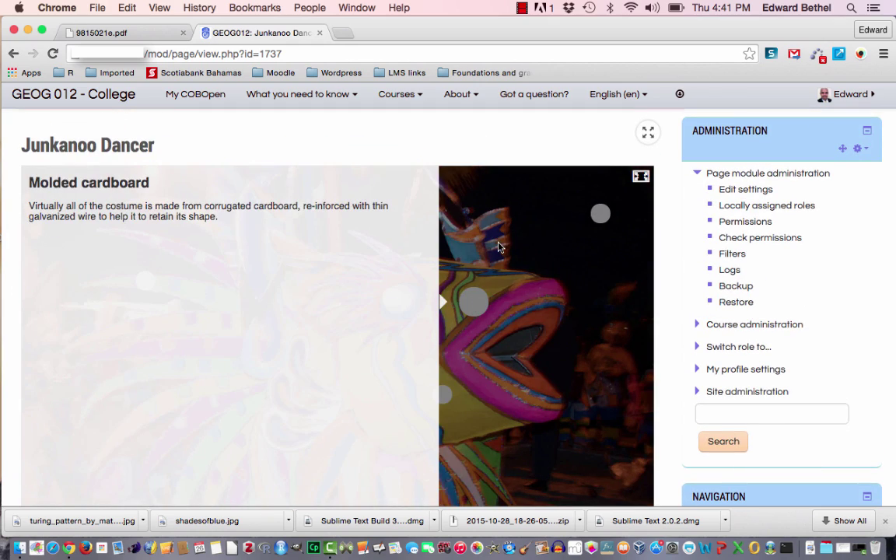